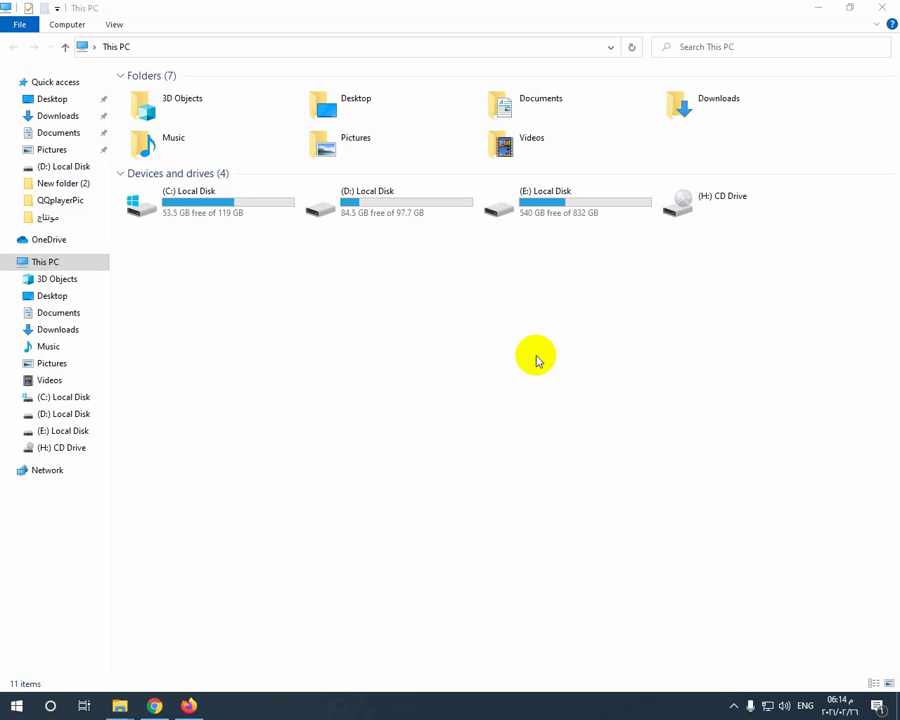
{"action": "right_click", "coordinate": [348, 410]}
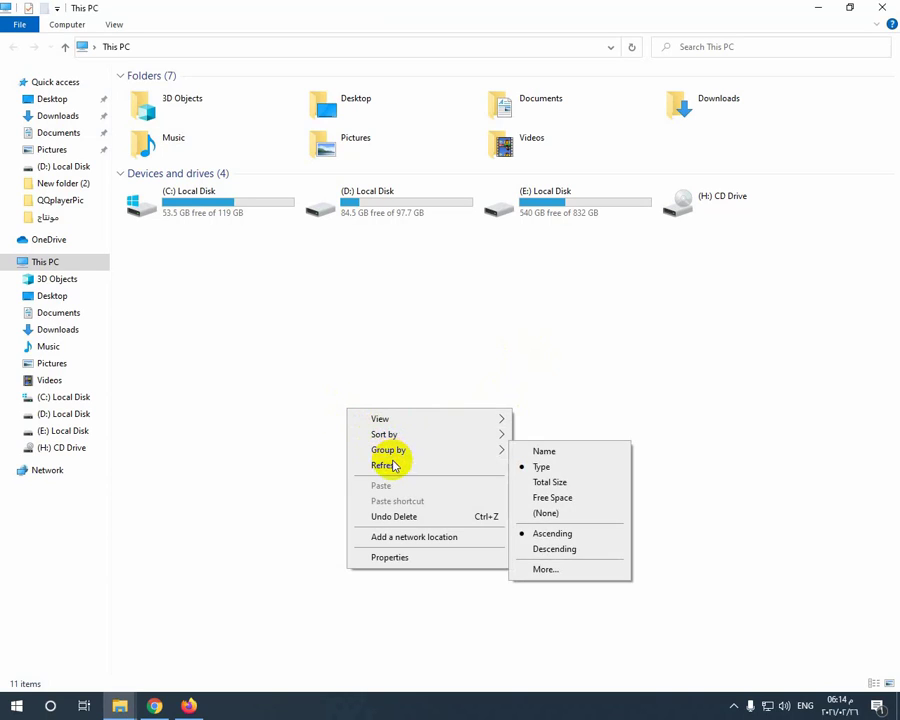
{"action": "left_click", "coordinate": [392, 466]}
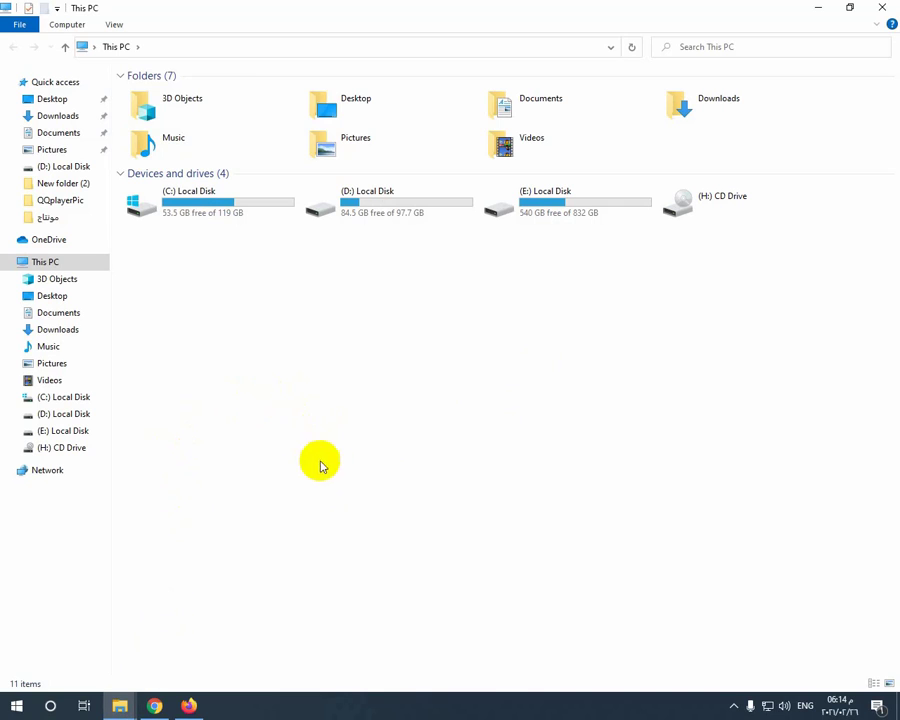
Find Control Panel through the Windows search and open it
{"action": "left_click", "coordinate": [15, 703]}
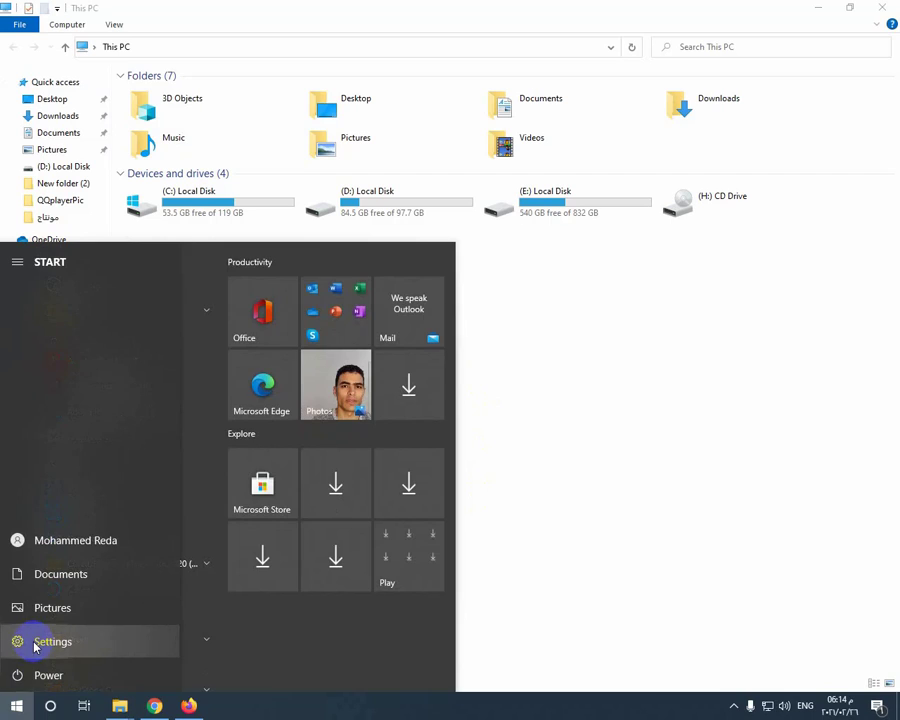
{"action": "type", "text": "c"}
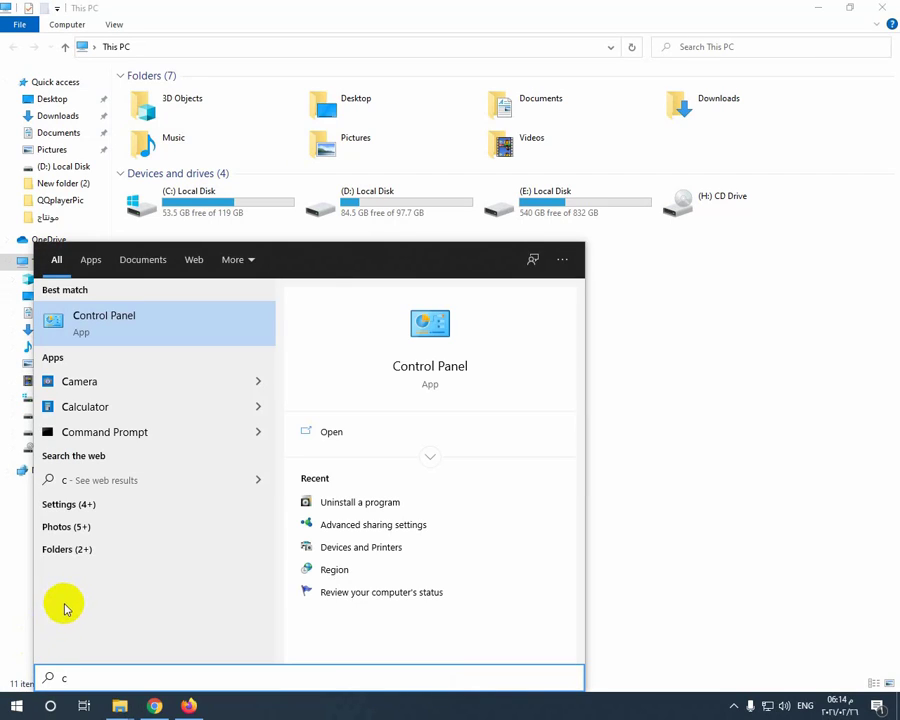
{"action": "left_click", "coordinate": [108, 327]}
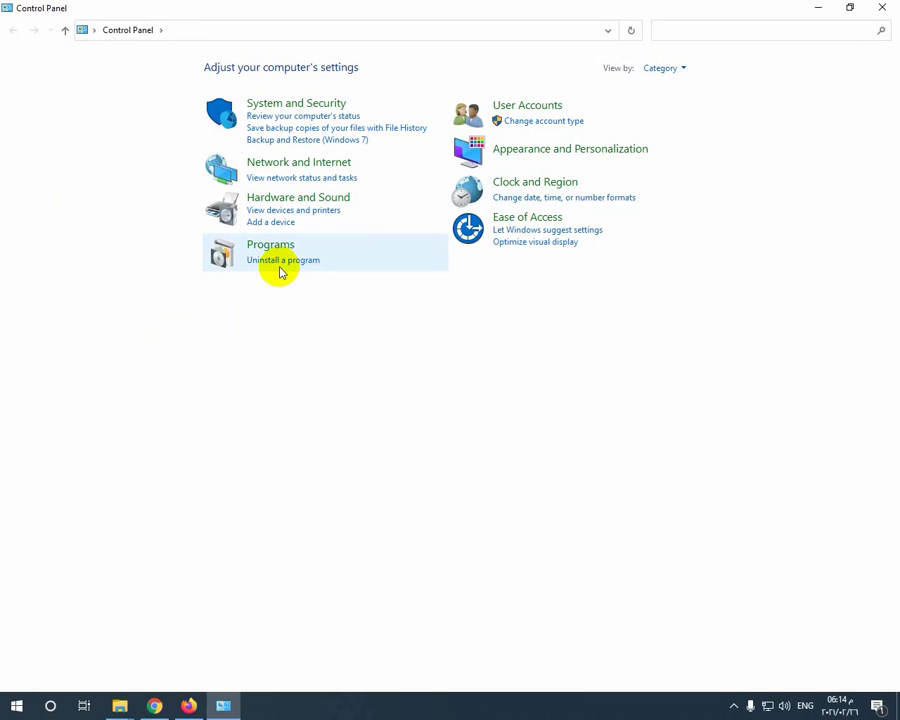
{"action": "left_click", "coordinate": [224, 261]}
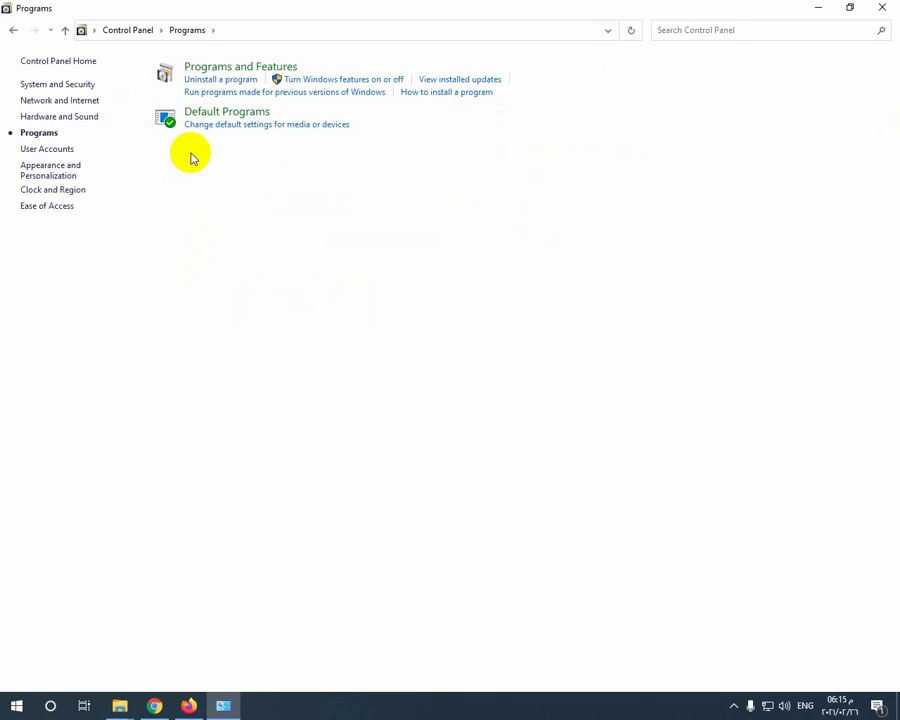
{"action": "left_click", "coordinate": [65, 31]}
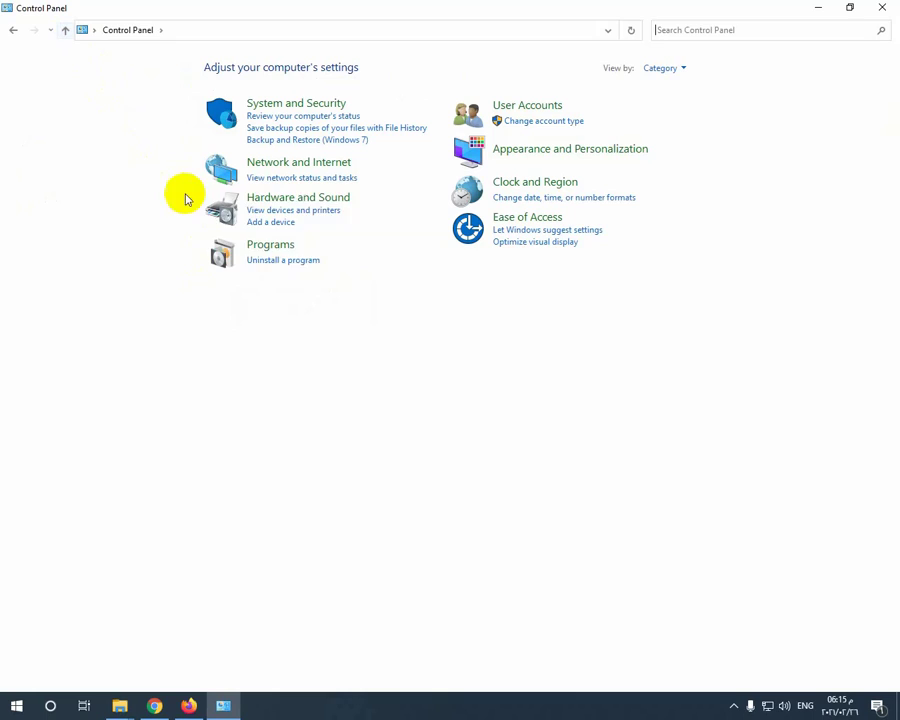
{"action": "left_click", "coordinate": [256, 247]}
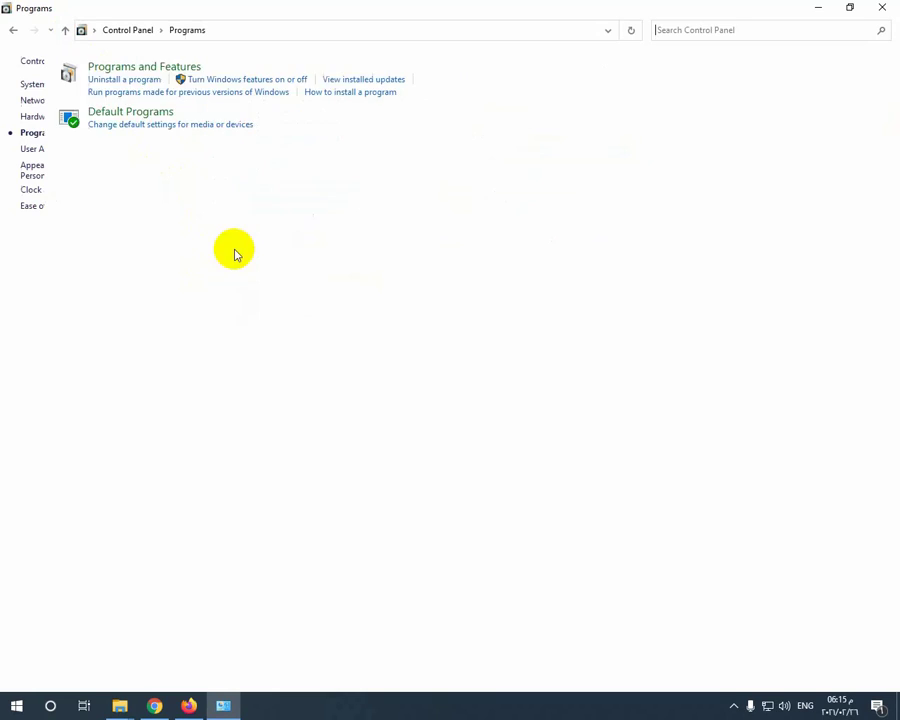
{"action": "left_click", "coordinate": [64, 31]}
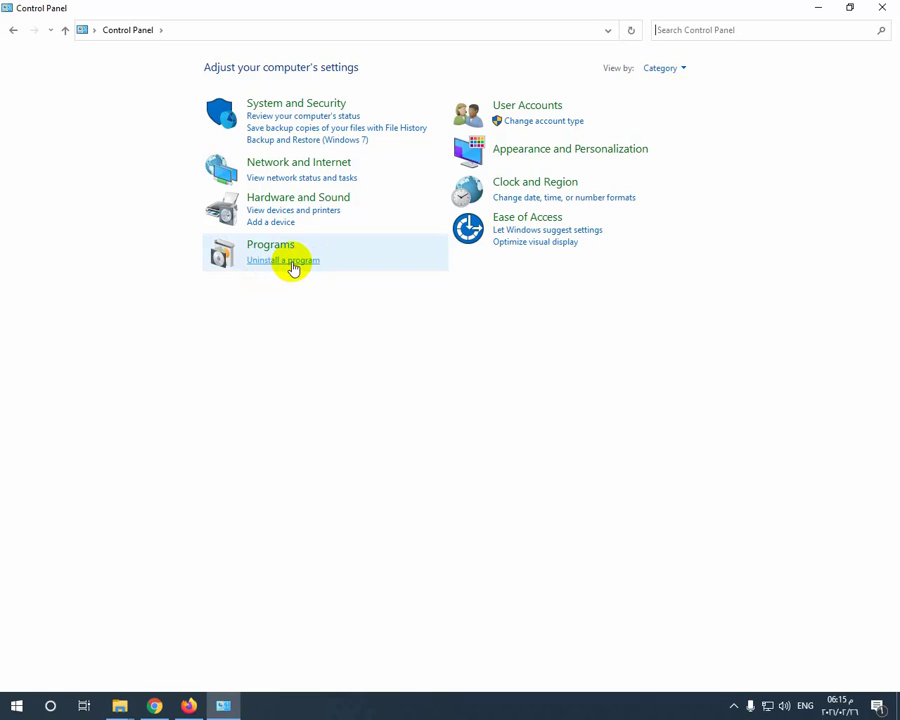
Open the list for uninstalling a program under Programs and look through the installed programs
{"action": "left_click", "coordinate": [288, 262]}
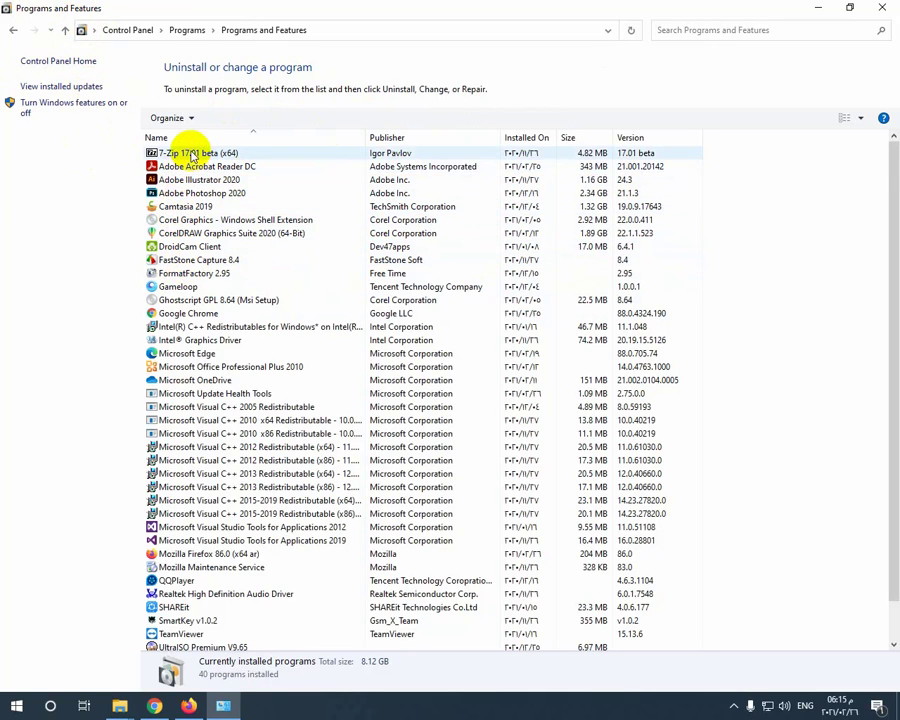
{"action": "scroll", "coordinate": [185, 270], "scroll_direction": "down", "scroll_amount": 1}
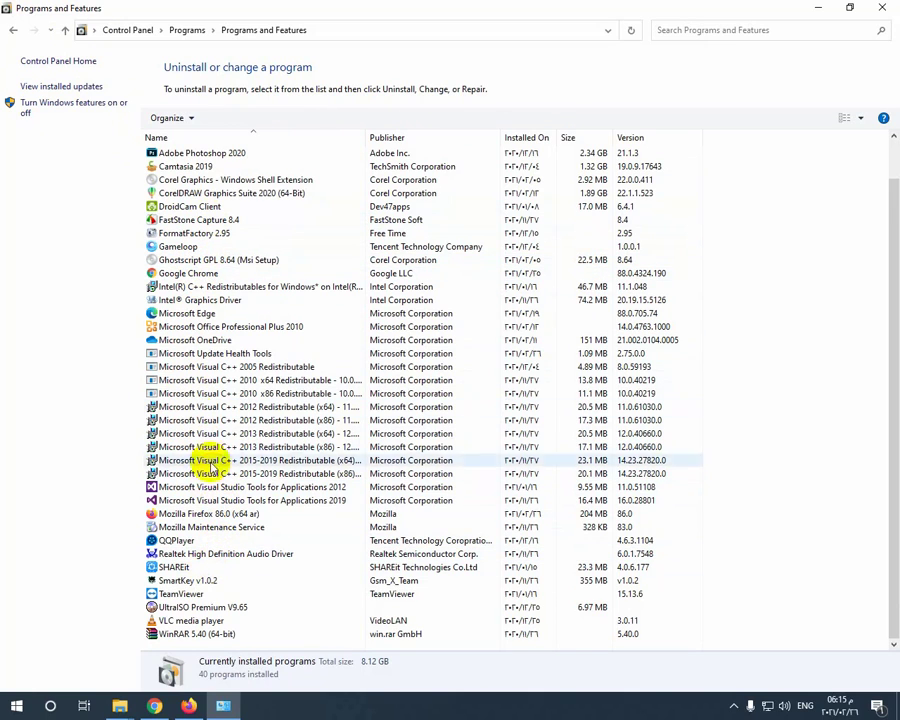
{"action": "scroll", "coordinate": [200, 312], "scroll_direction": "up", "scroll_amount": 1}
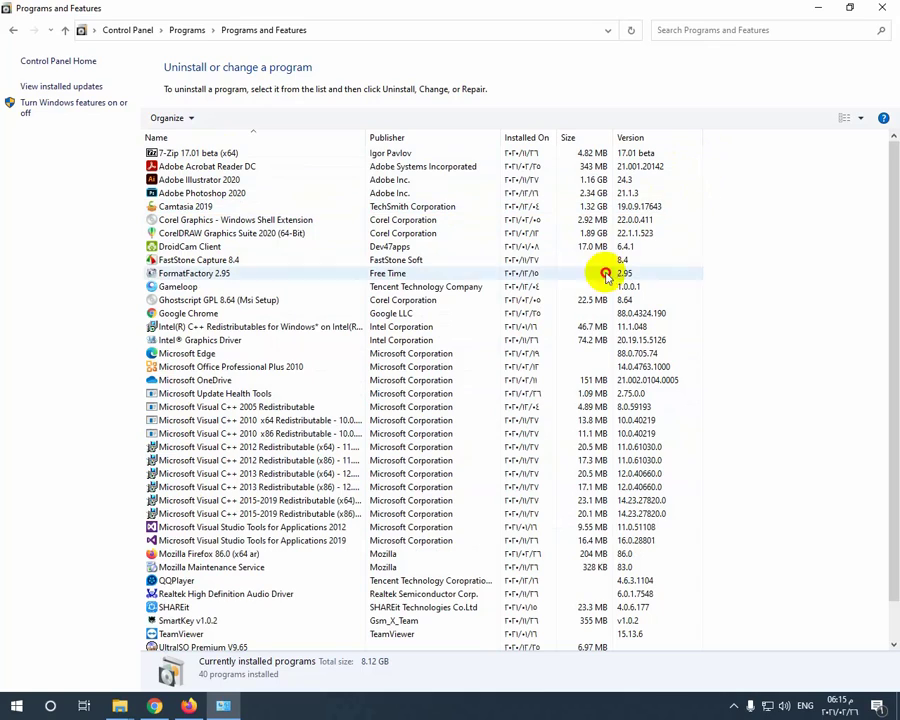
{"action": "left_click", "coordinate": [578, 154]}
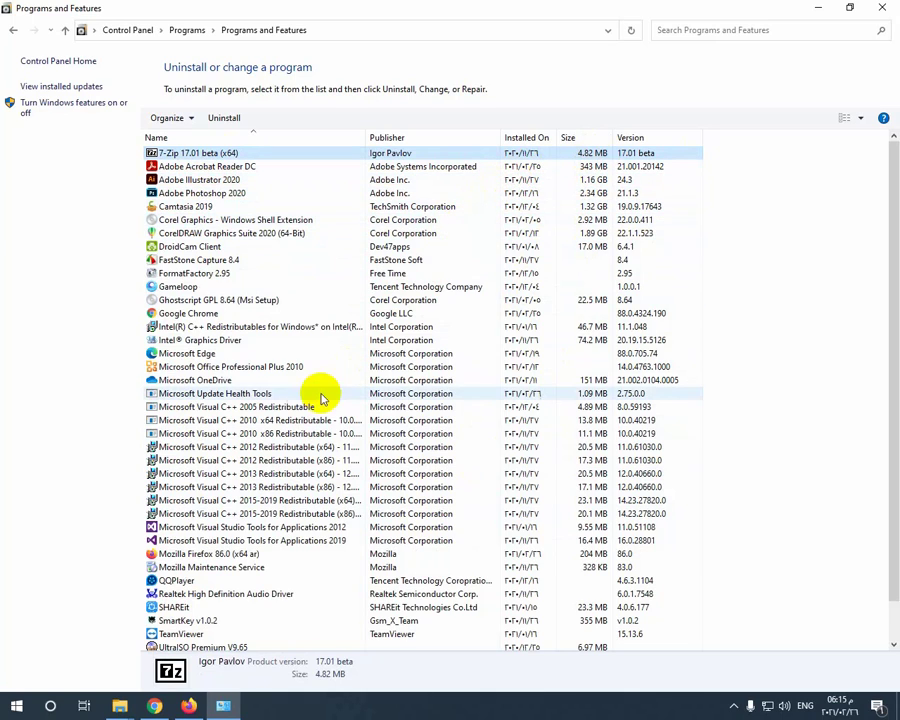
{"action": "scroll", "coordinate": [238, 404], "scroll_direction": "down", "scroll_amount": 1}
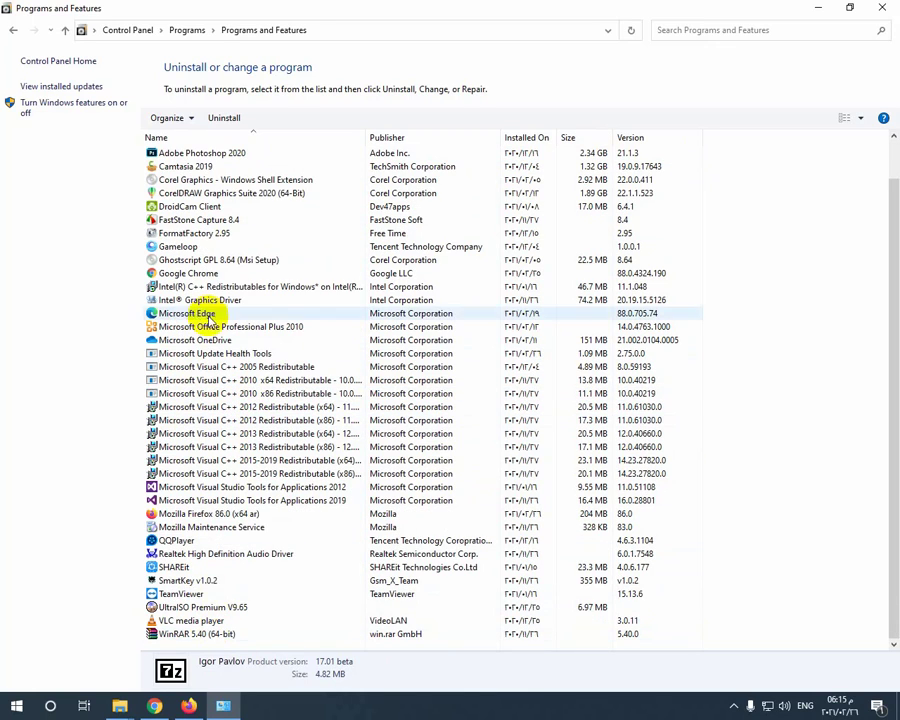
Uninstall VLC media player, including its preferences and cache, and finish the uninstall wizard
{"action": "left_click", "coordinate": [196, 621]}
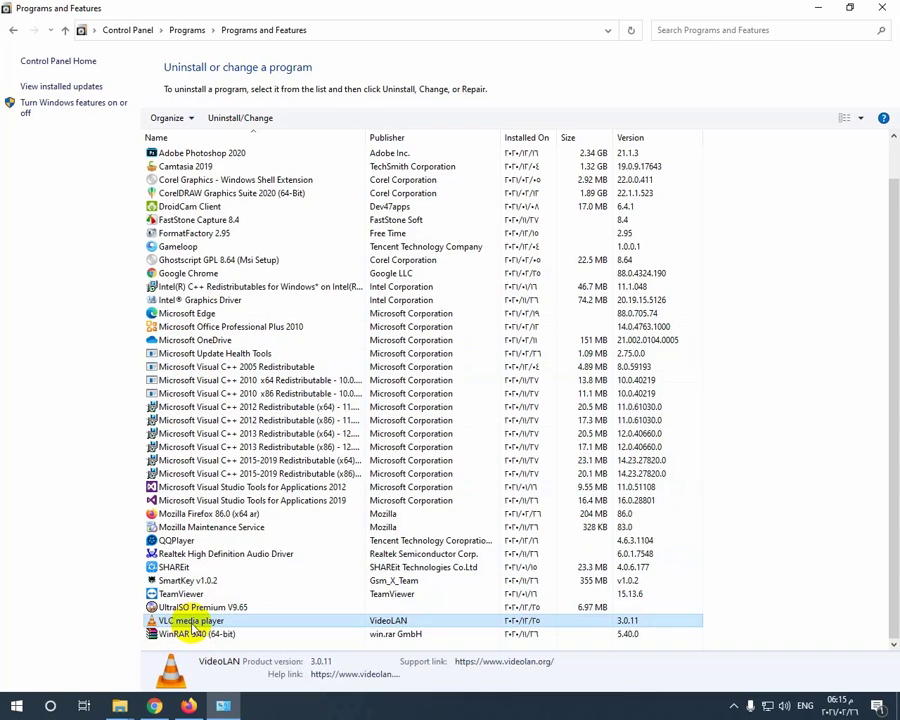
{"action": "right_click", "coordinate": [212, 622]}
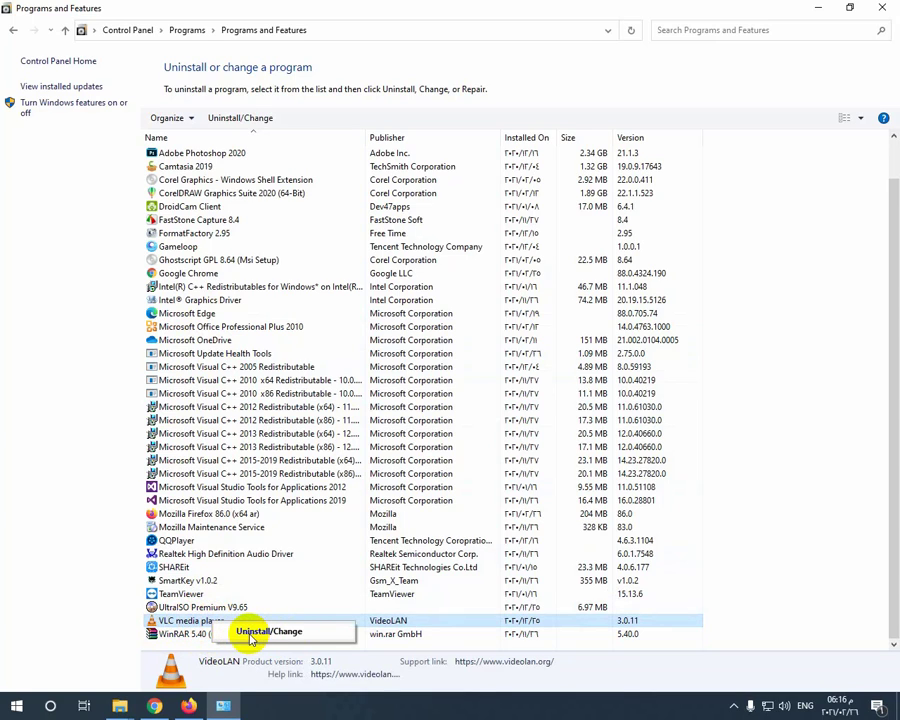
{"action": "left_click", "coordinate": [254, 636]}
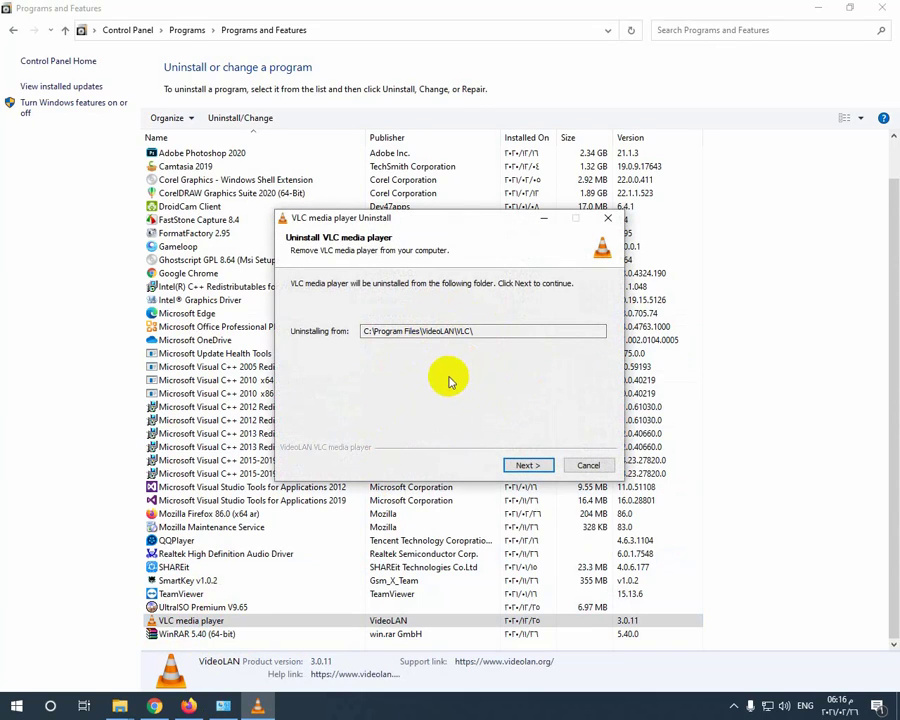
{"action": "left_click", "coordinate": [527, 466]}
{"action": "left_click", "coordinate": [408, 344]}
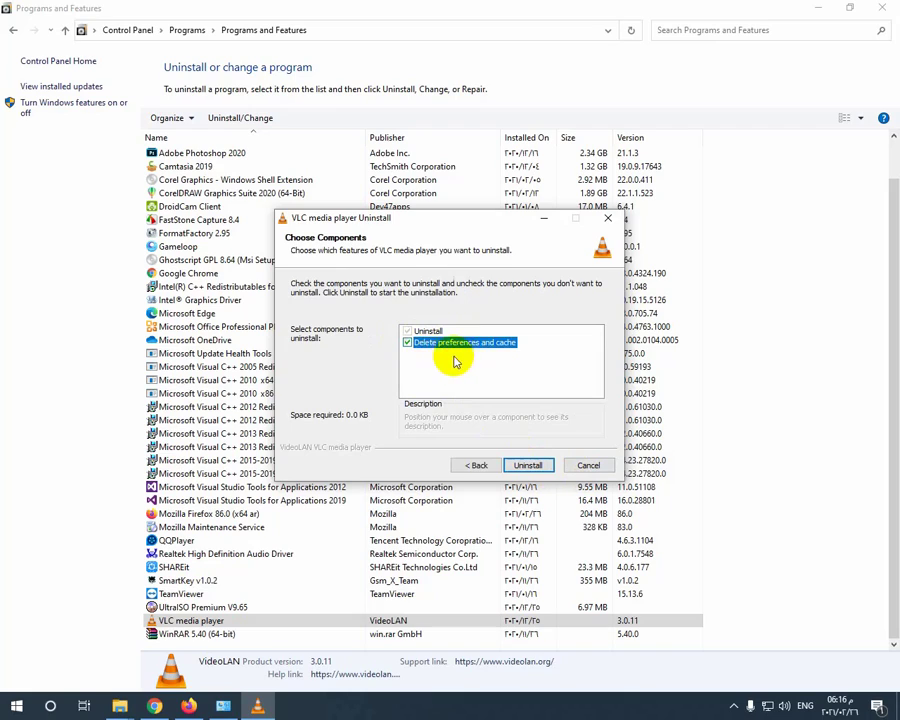
{"action": "left_click", "coordinate": [529, 466]}
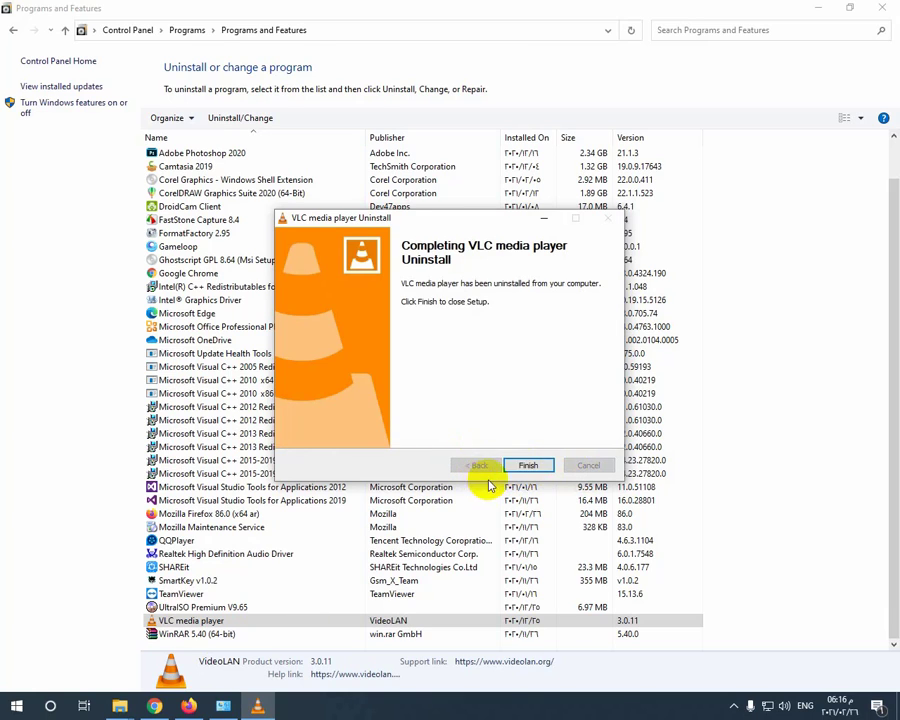
{"action": "left_click", "coordinate": [527, 466]}
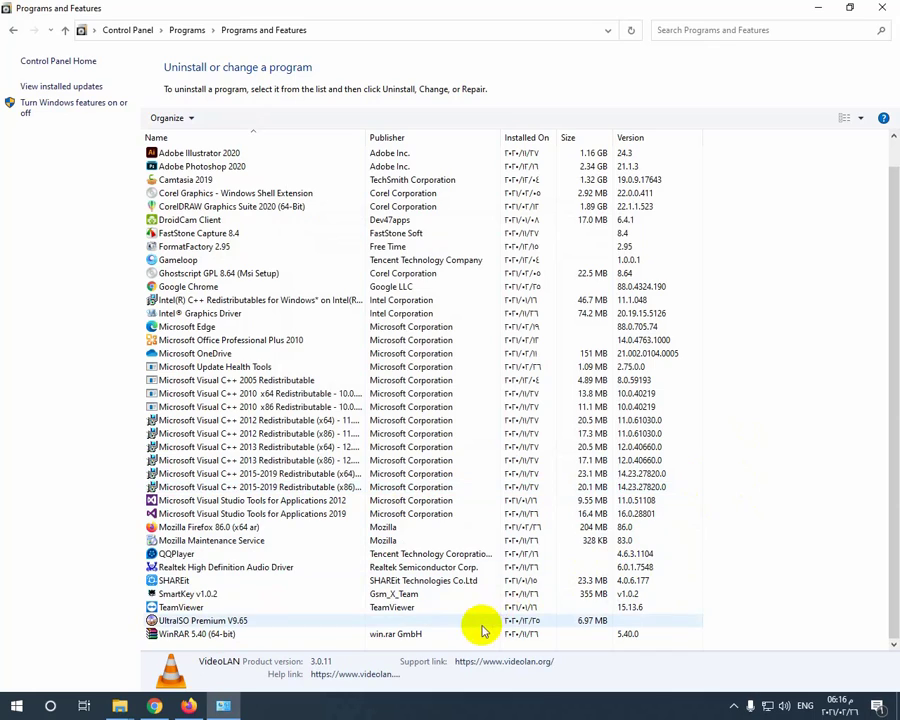
Look through other installed programs and their uninstall options, including SmartKey, the Intel C++ Redistributables, Gameloop and FormatFactory, then clear the selection
{"action": "left_click", "coordinate": [306, 598]}
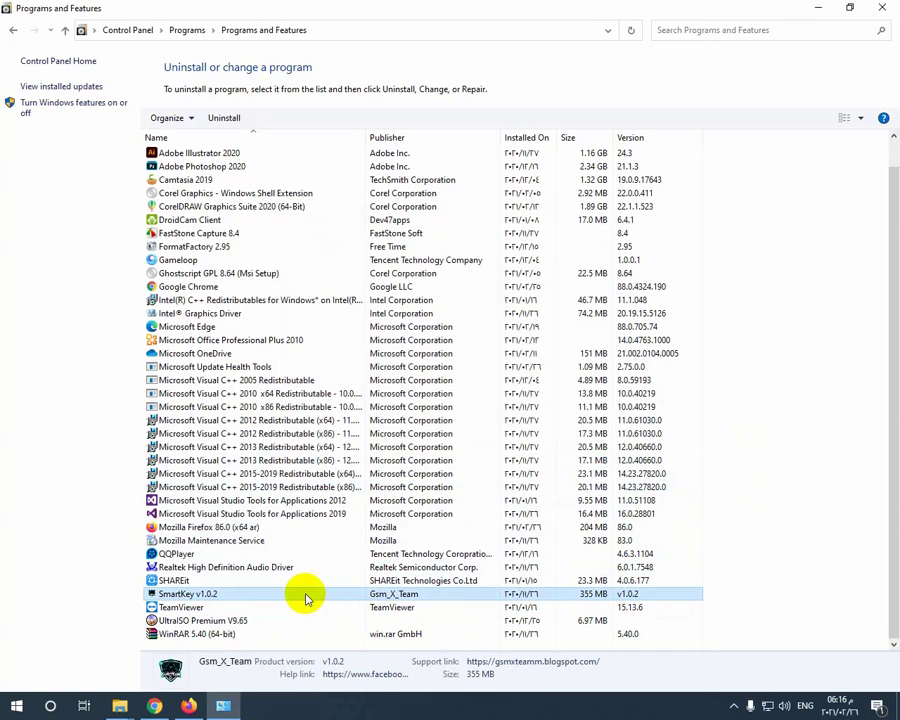
{"action": "left_click", "coordinate": [314, 541]}
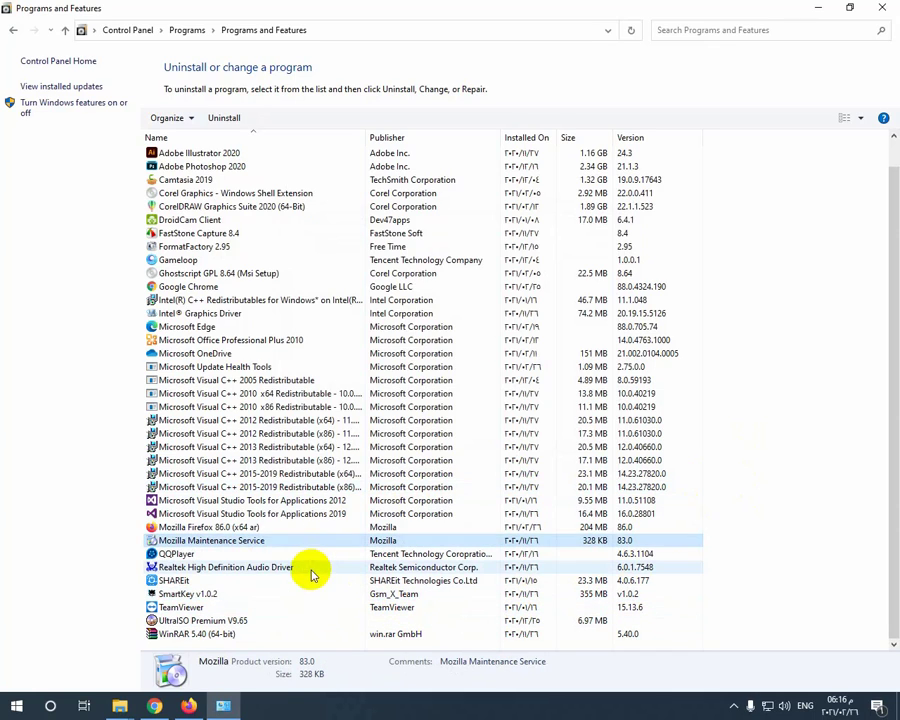
{"action": "left_click", "coordinate": [256, 361]}
{"action": "right_click", "coordinate": [219, 301]}
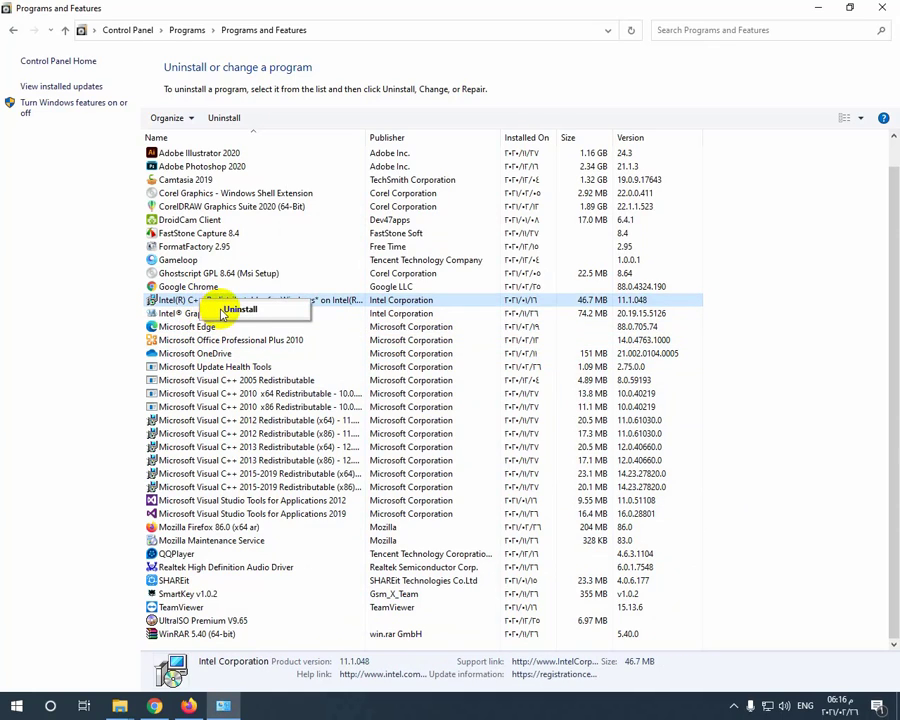
{"action": "left_click", "coordinate": [168, 300]}
{"action": "left_click", "coordinate": [192, 260]}
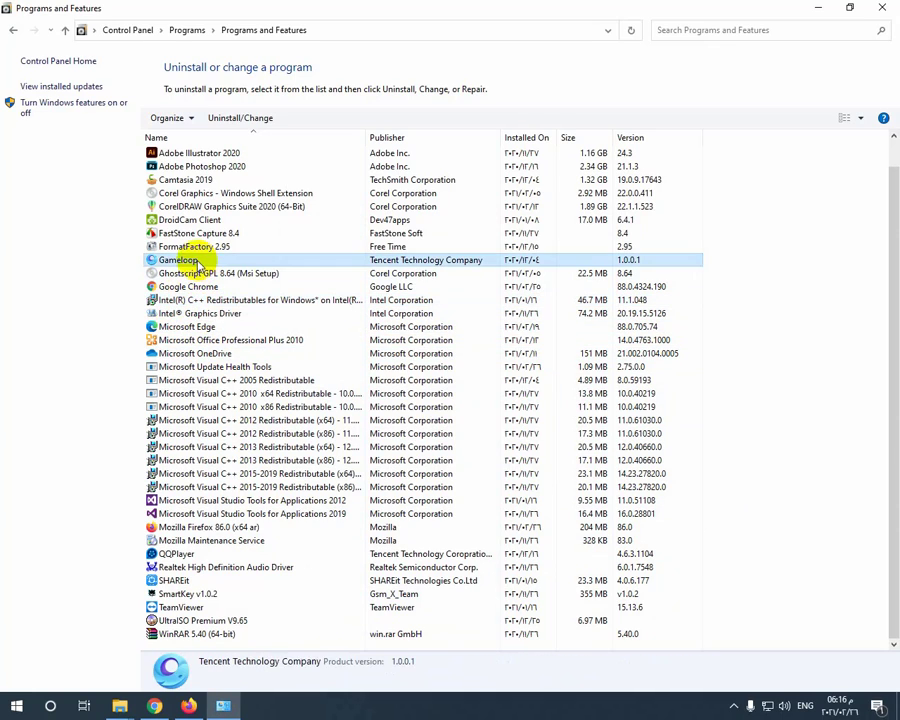
{"action": "right_click", "coordinate": [214, 248]}
{"action": "left_click", "coordinate": [215, 299]}
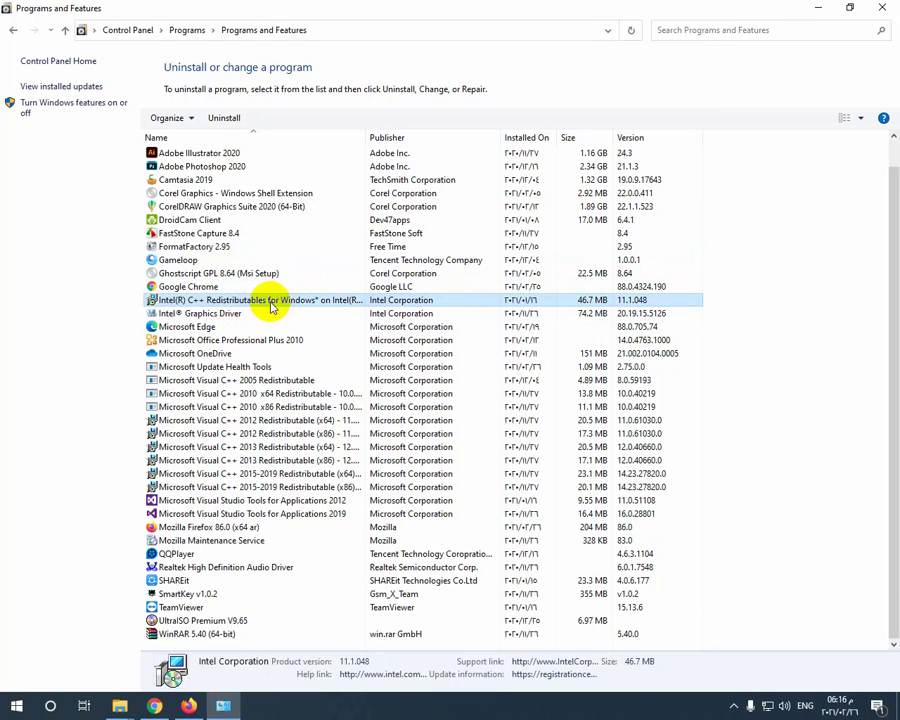
{"action": "left_click", "coordinate": [230, 259]}
{"action": "left_click", "coordinate": [222, 246]}
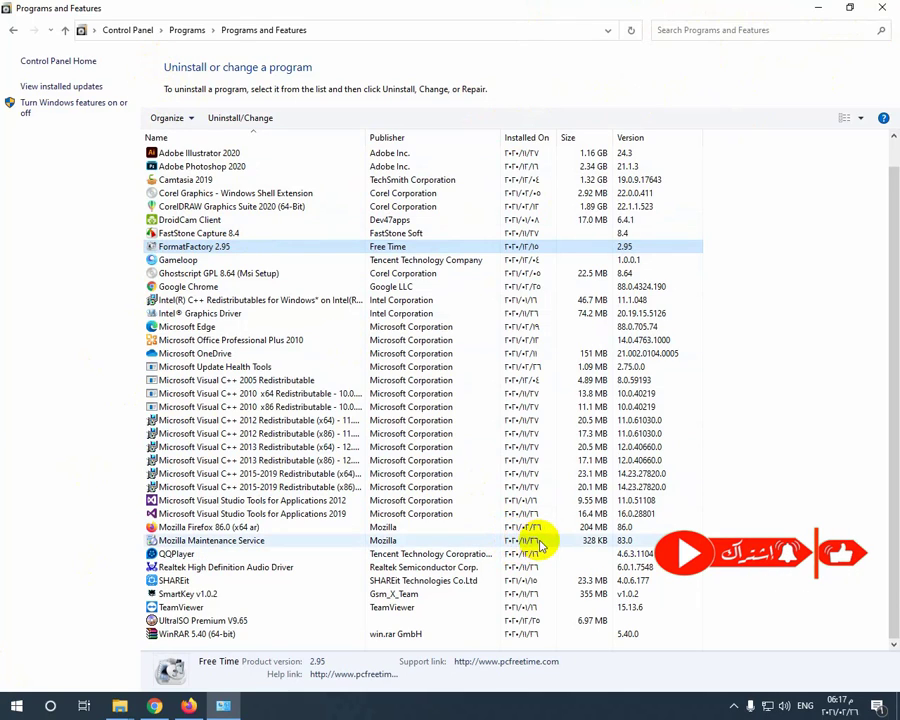
{"action": "left_click", "coordinate": [723, 648]}
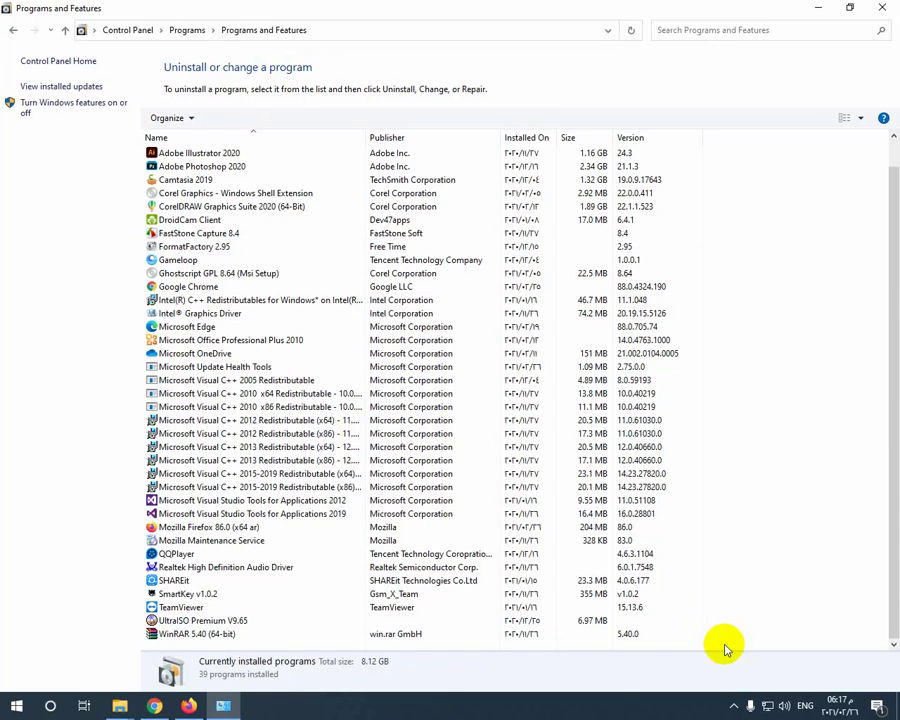
{"action": "key", "text": "F11"}
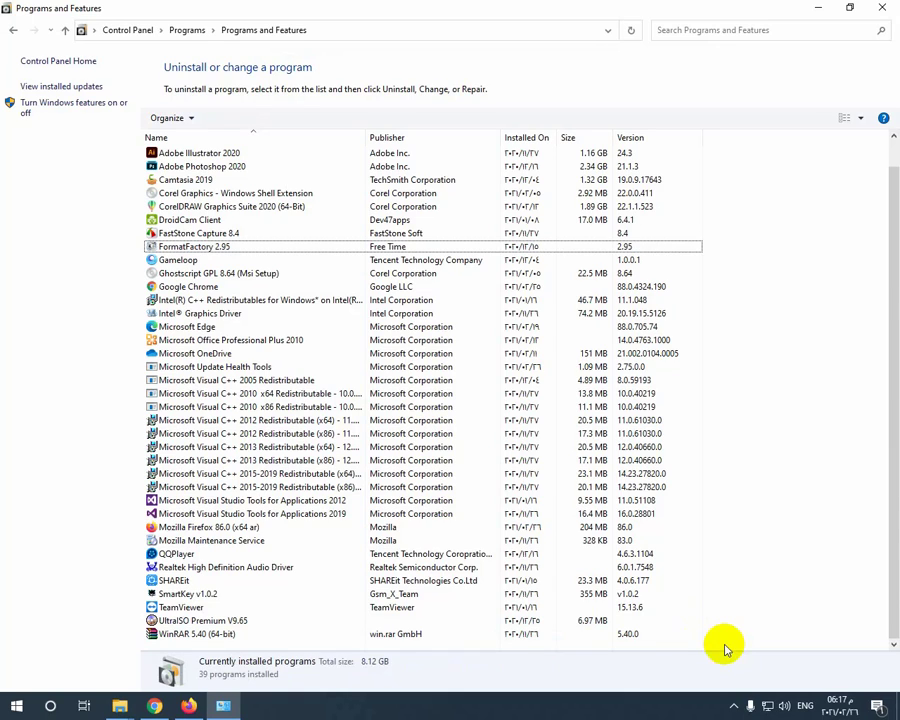